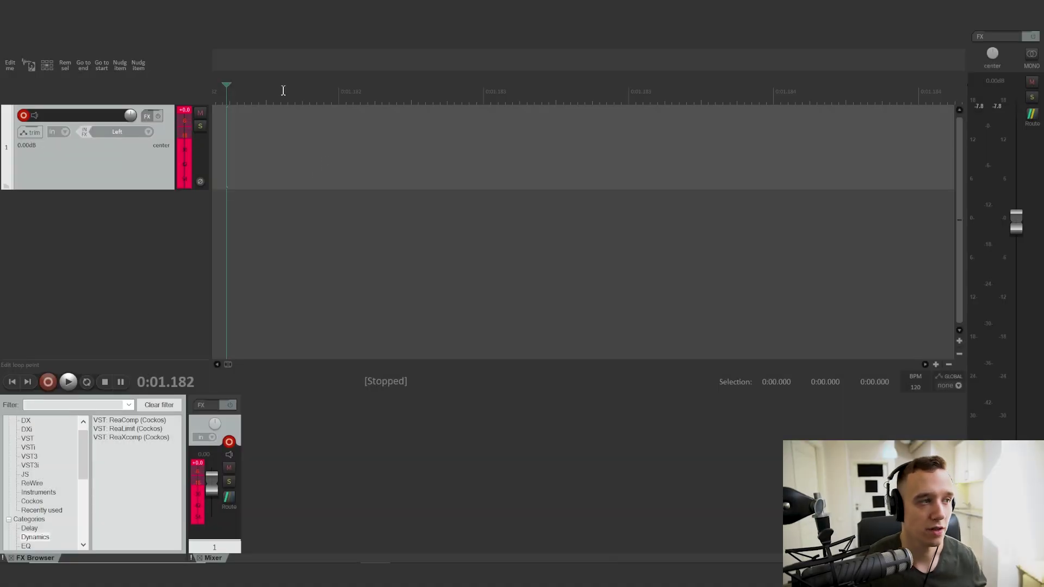
Open Preferences to the Track/Send Defaults page and show the new-track record settings.
click(142, 25)
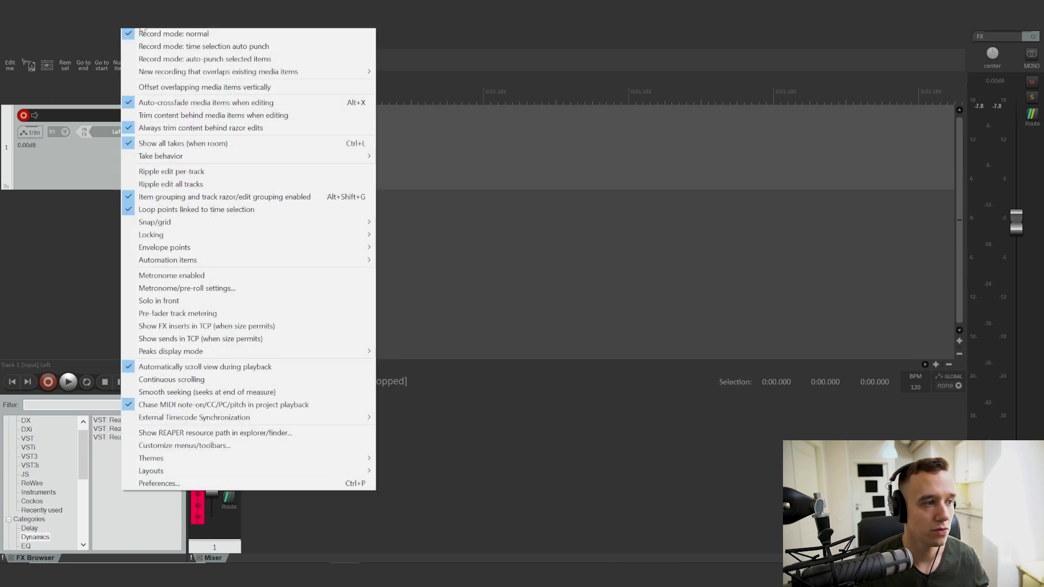
click(164, 483)
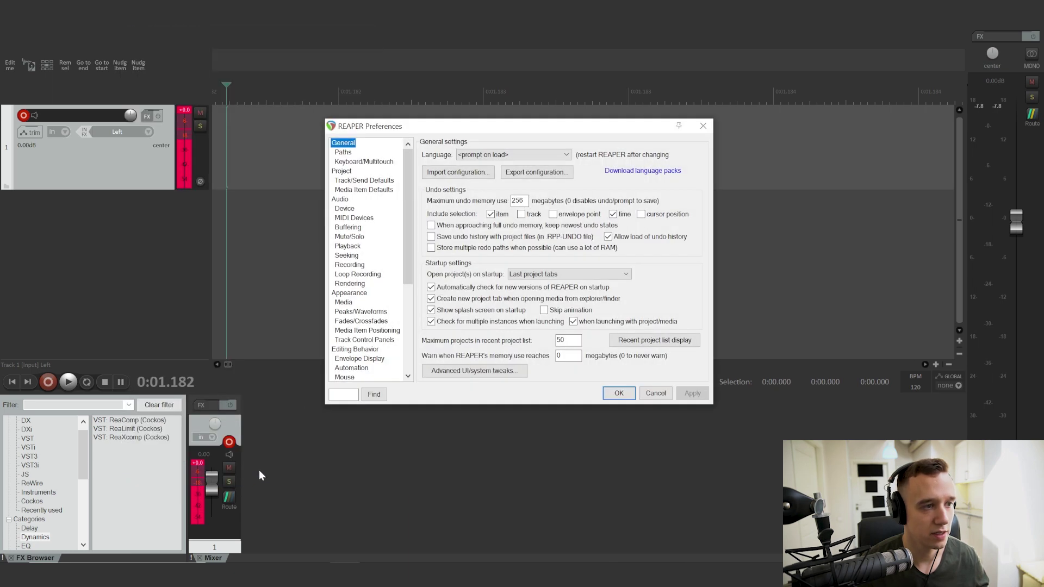
click(354, 182)
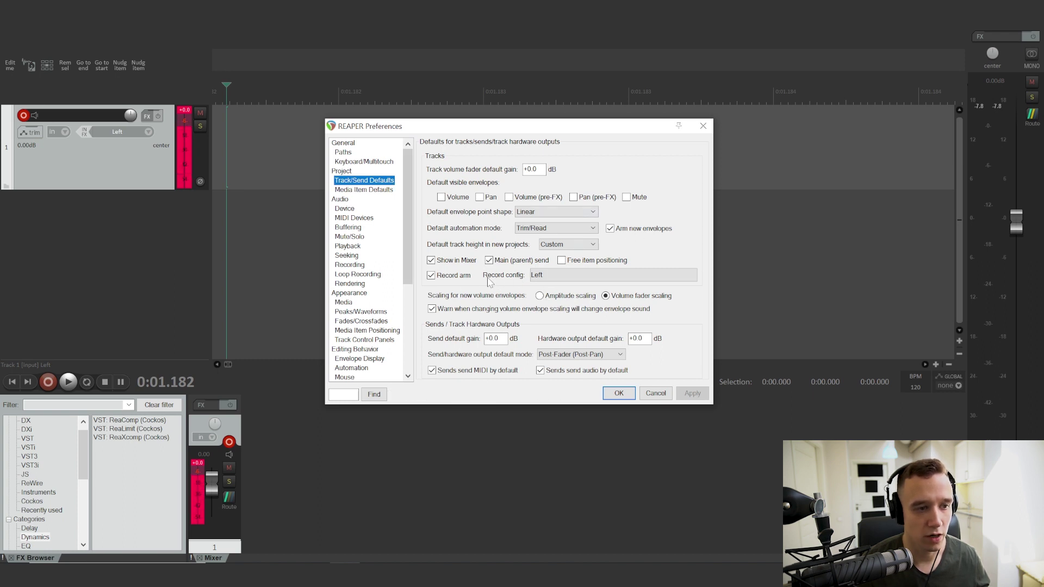
Turn off Monitor Input in the new-track Record config and apply the preferences.
click(560, 276)
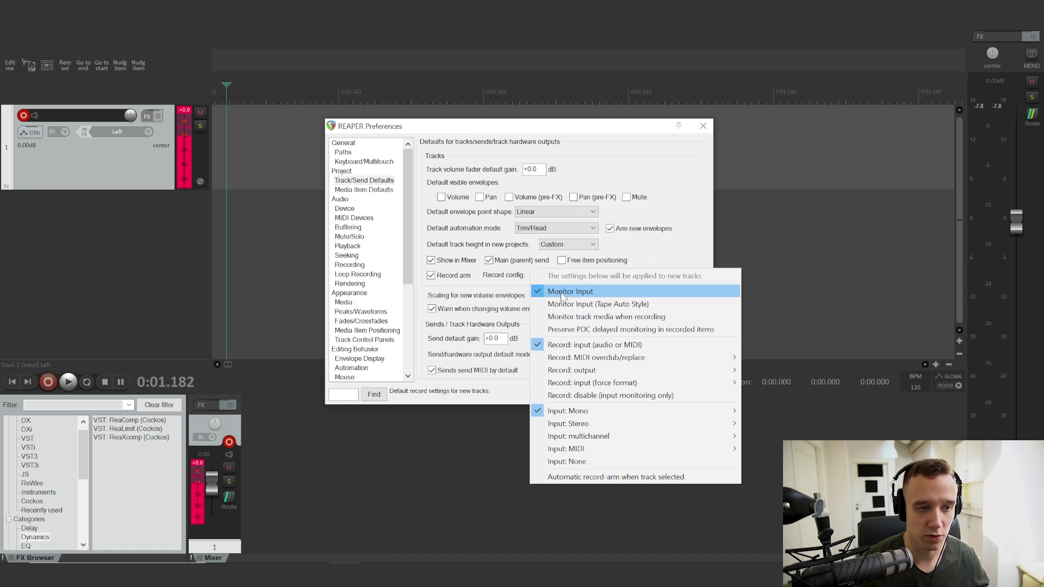
click(563, 294)
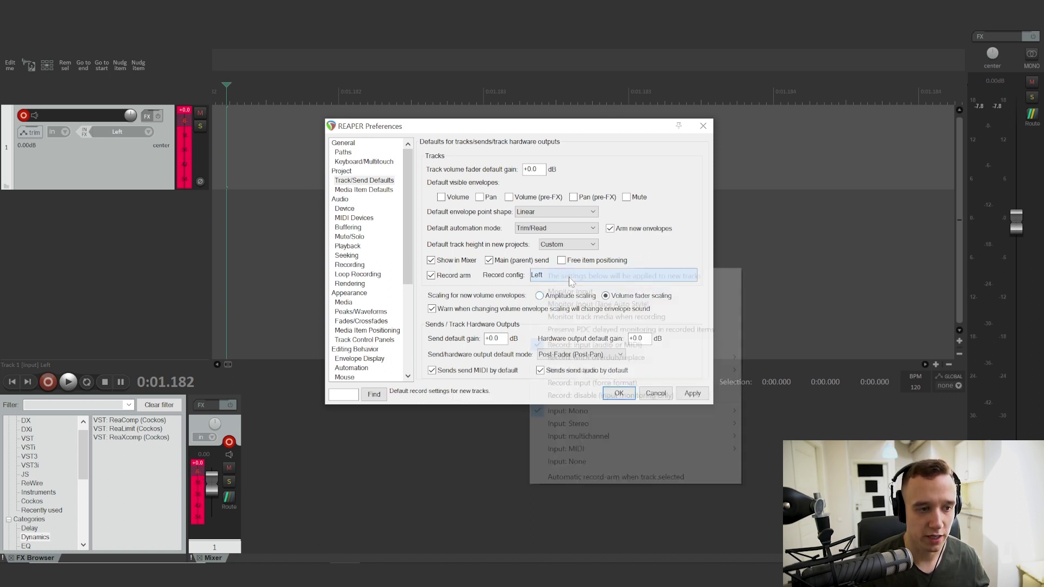
click(681, 253)
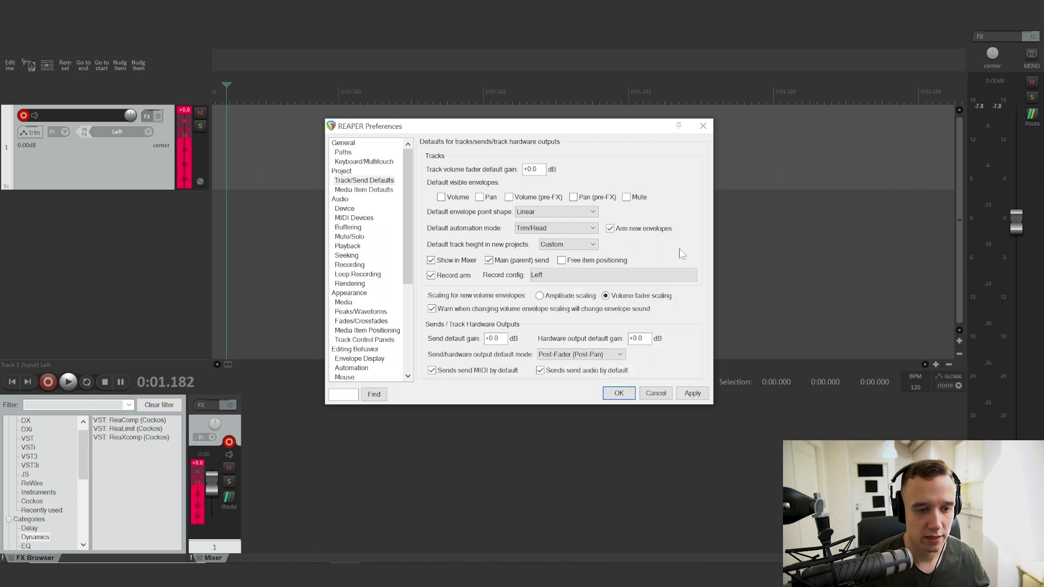
click(695, 394)
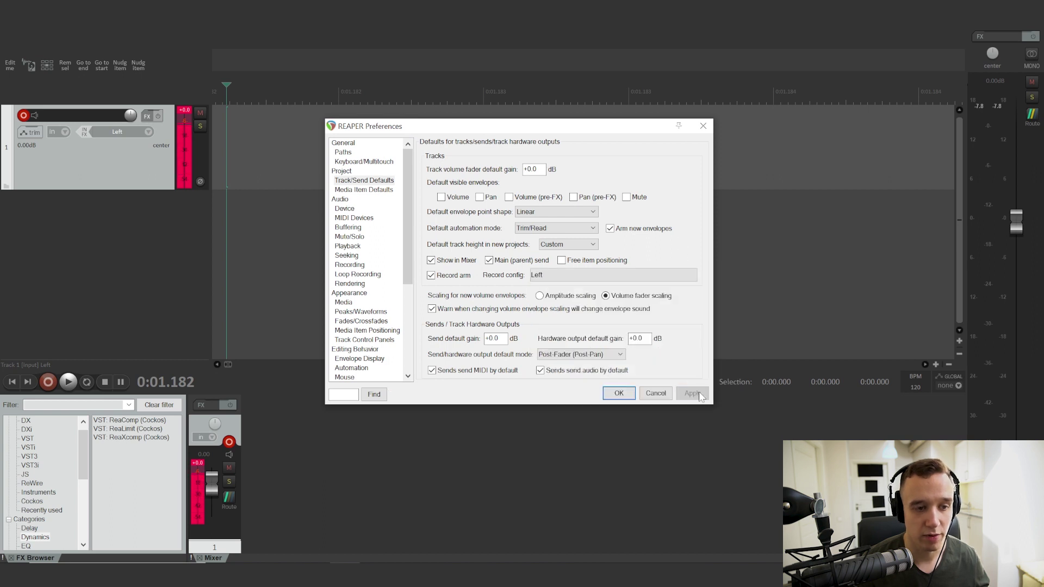
Confirm Preferences with OK, remove the existing track, and insert a fresh track.
click(619, 394)
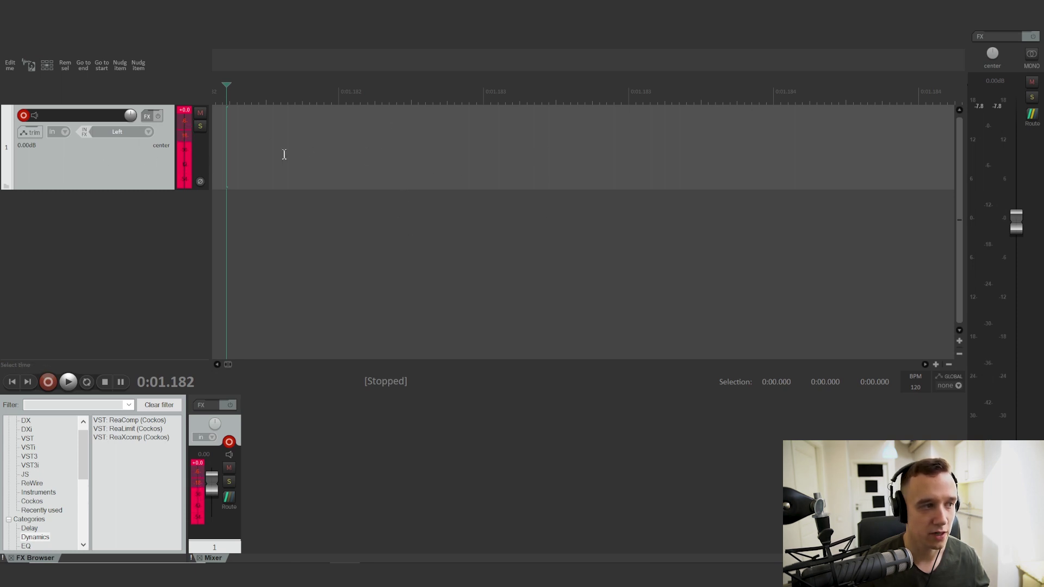
right_click(145, 169)
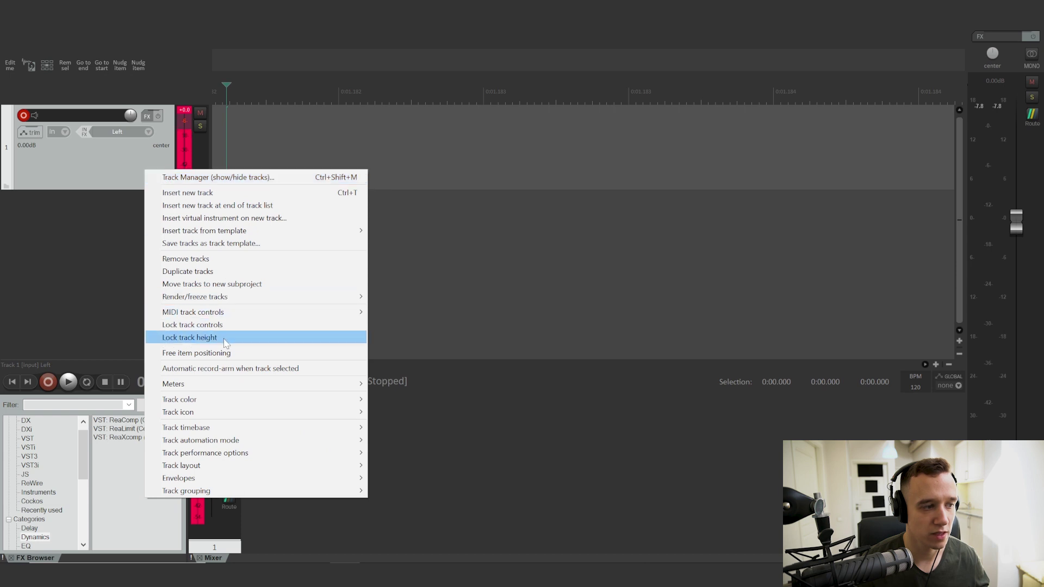
click(211, 262)
right_click(131, 162)
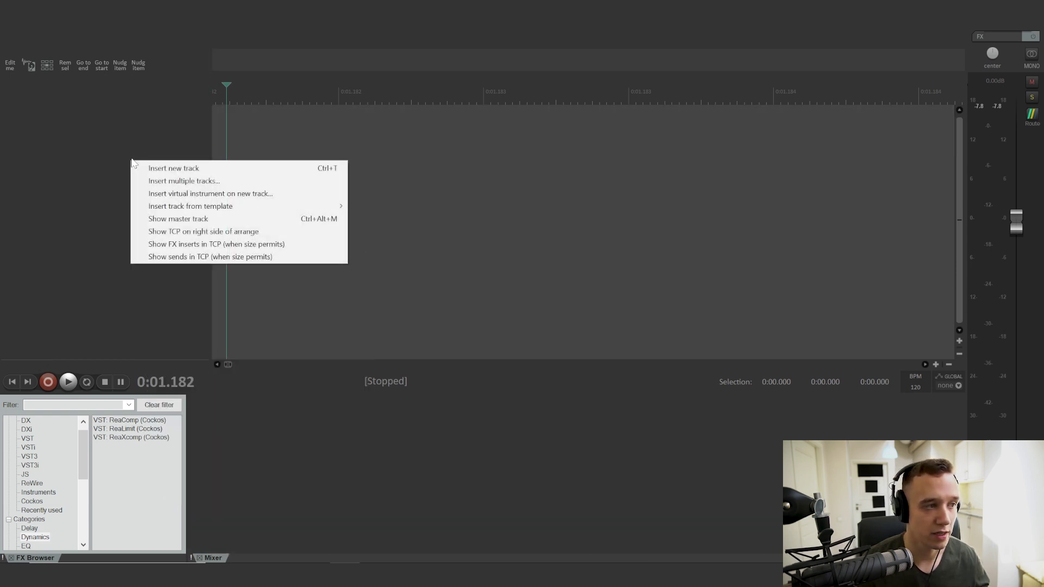
click(182, 169)
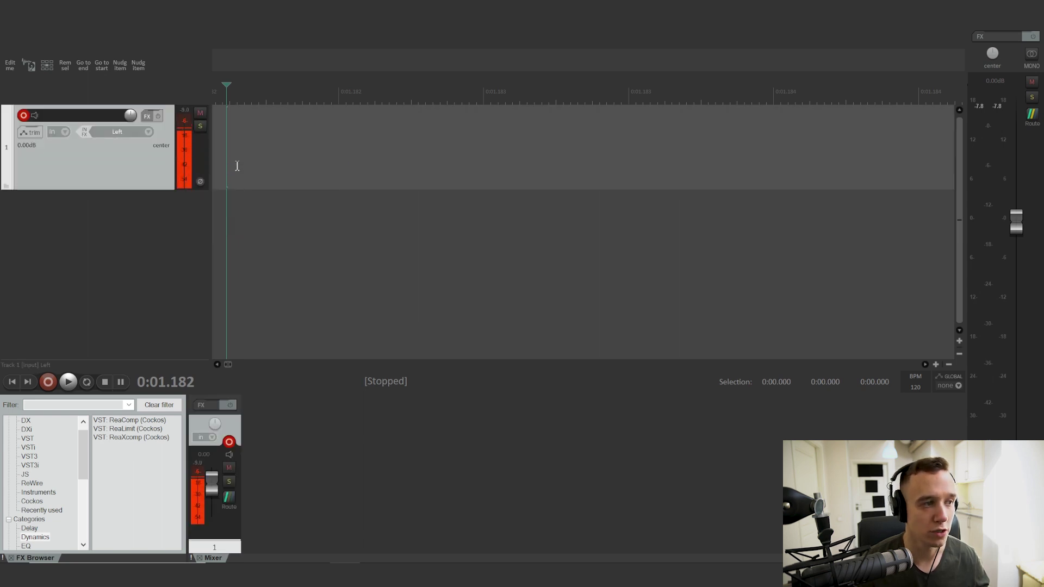
click(144, 236)
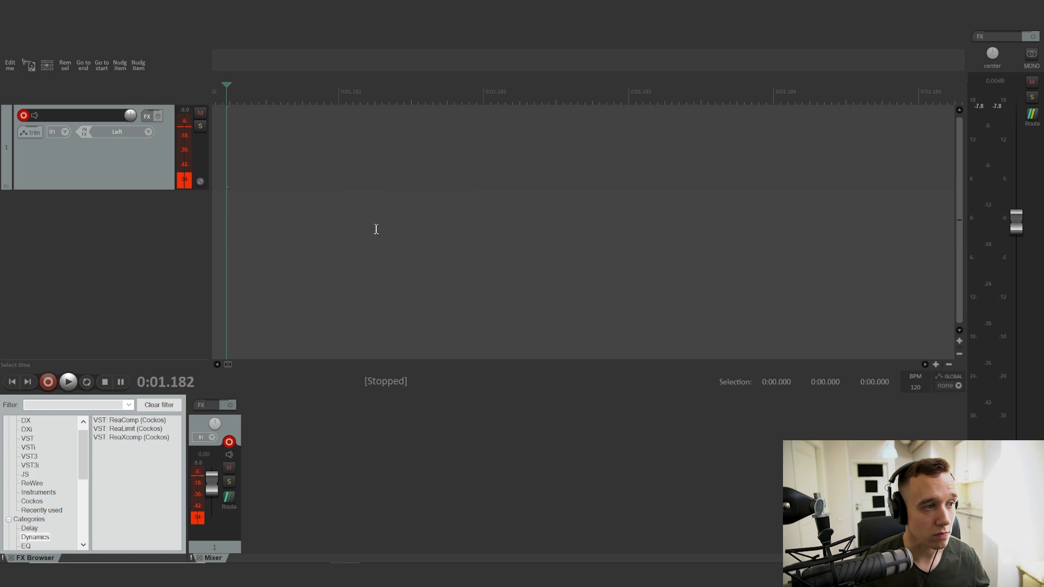